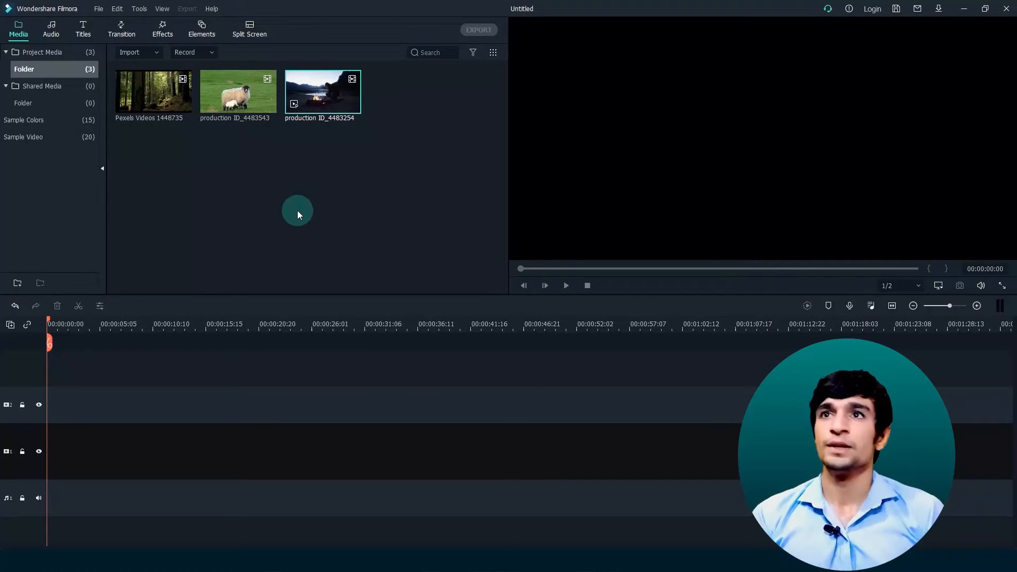
# Place the production ID_4483543 sheep clip at the start of a video track and preview its opening seconds.
pyautogui.moveTo(237, 100); pyautogui.dragTo(51, 368)
pyautogui.click(454, 302)
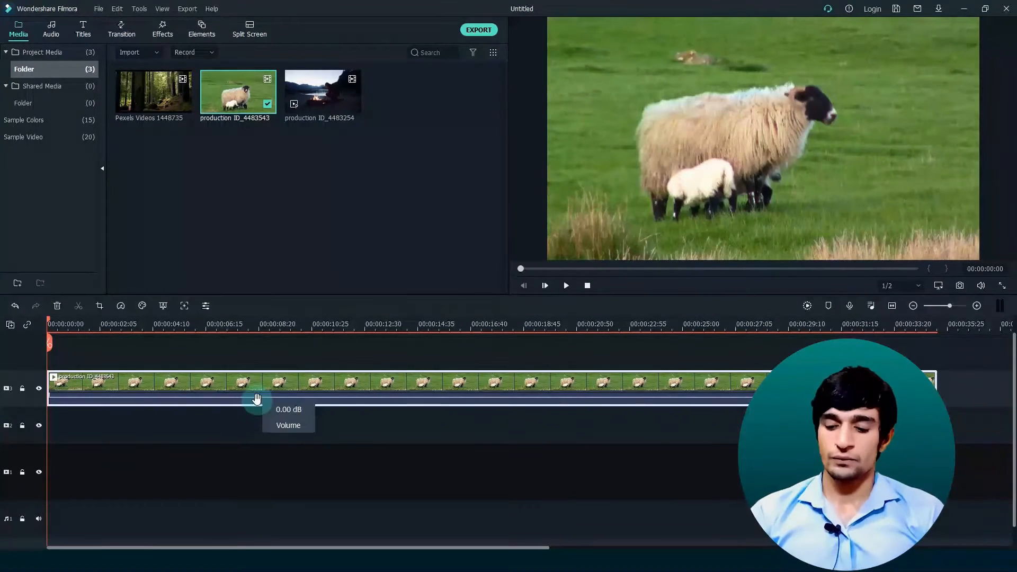
pyautogui.press('space')
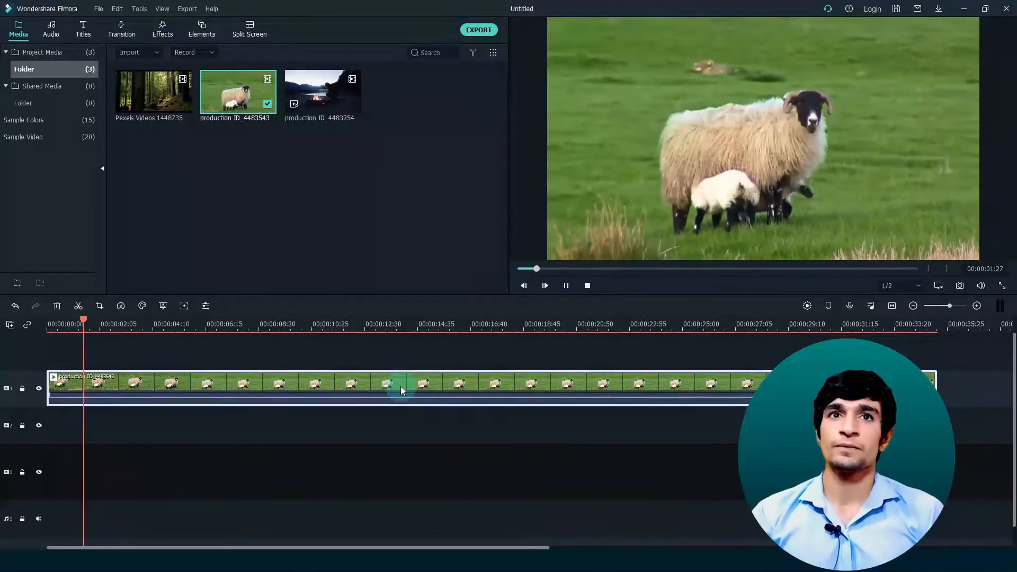
pyautogui.press('space')
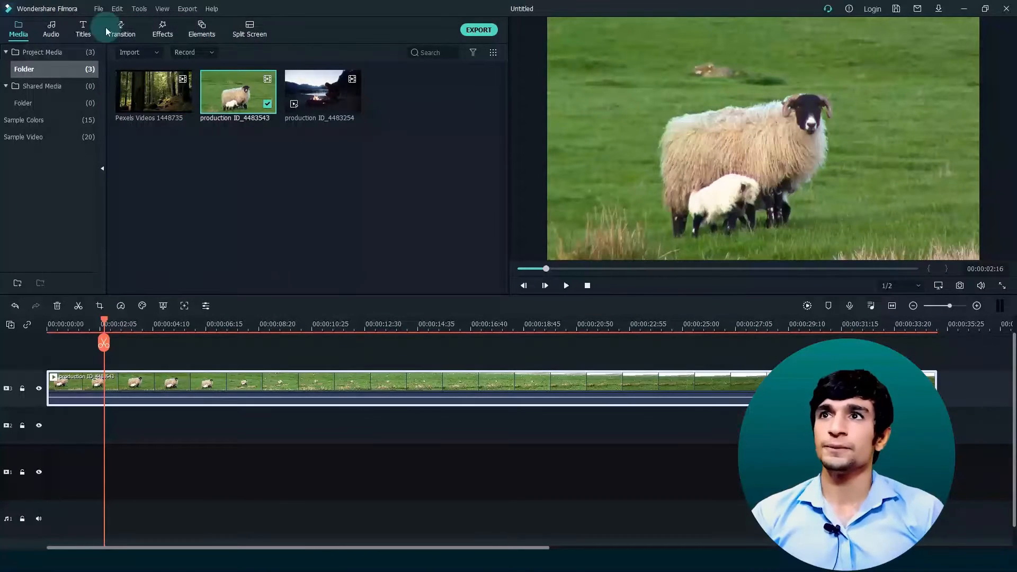
# Open the sheep clip's video properties and its Advanced Color Correction window.
pyautogui.click(137, 381)
pyautogui.doubleClick(138, 380)
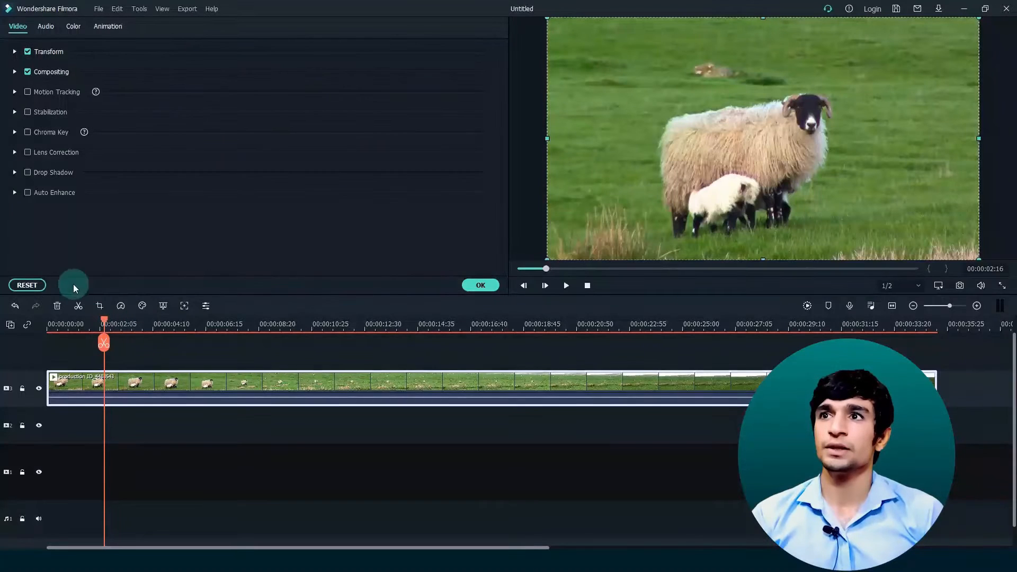
pyautogui.click(141, 308)
pyautogui.click(167, 324)
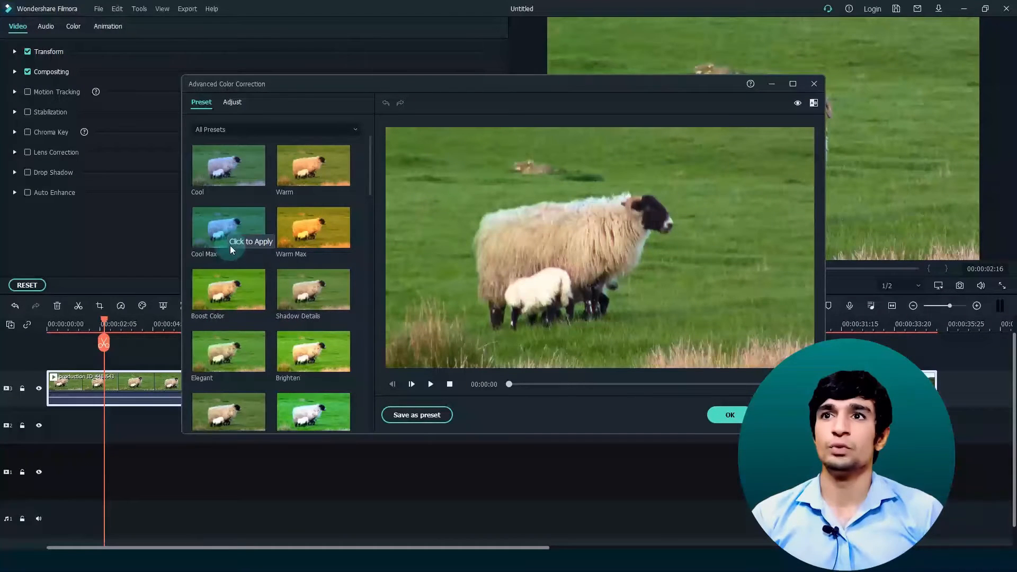
# Try the Brighten and Warm color presets on the sheep clip and look through the remaining presets.
pyautogui.click(308, 353)
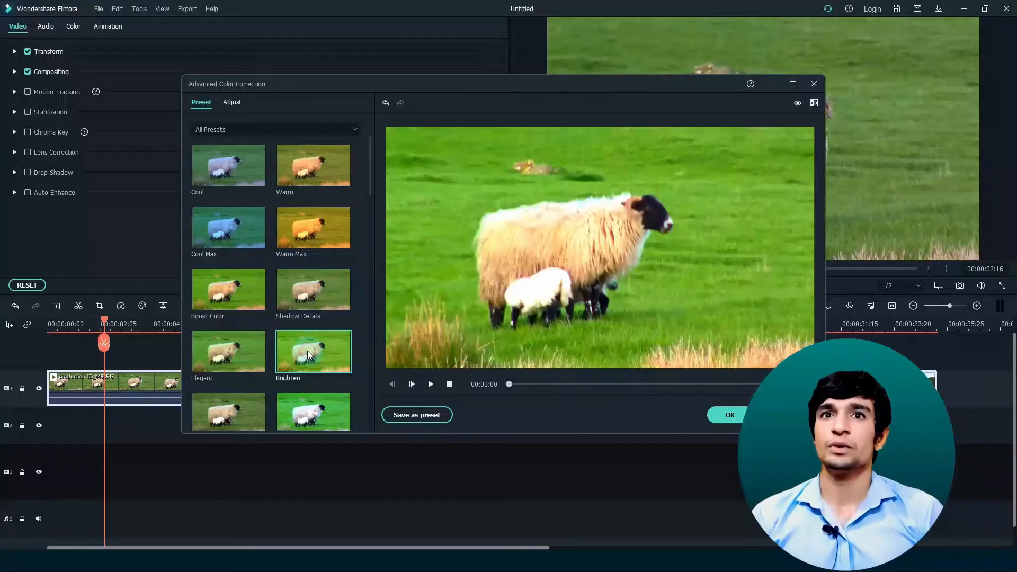
pyautogui.click(334, 171)
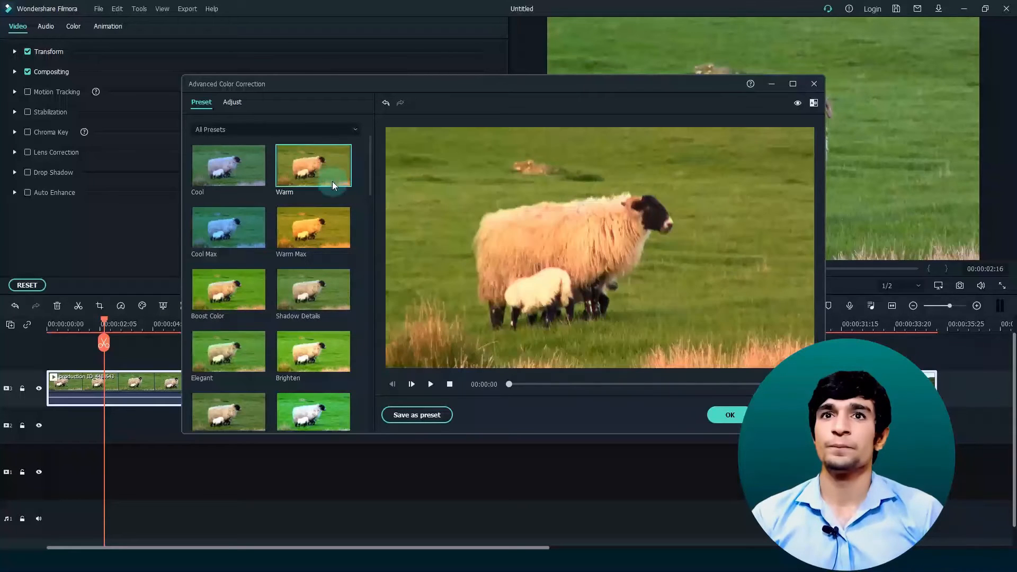
pyautogui.scroll(-10, 307, 278)
pyautogui.scroll(10, 305, 350)
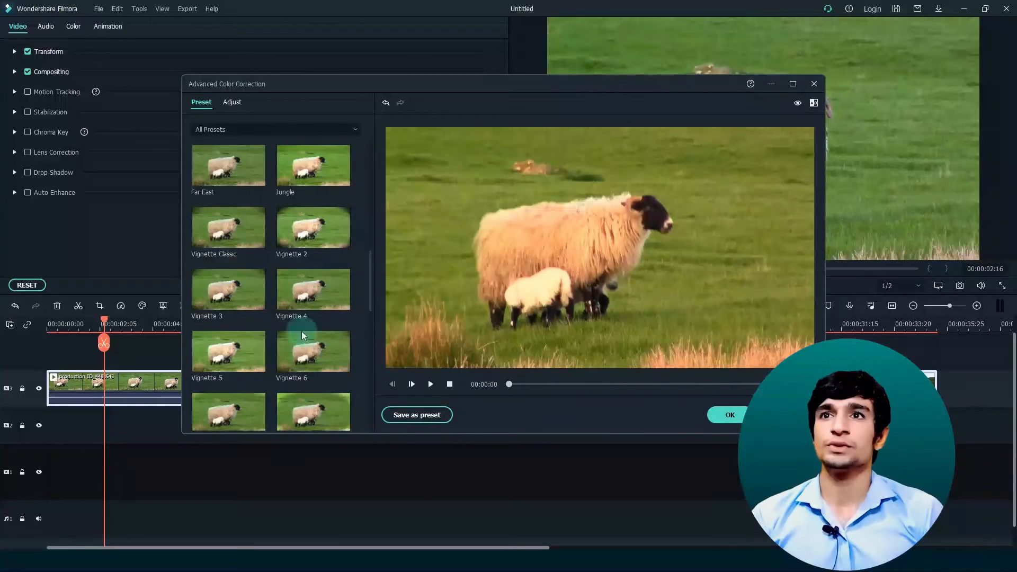
# Apply the Brighten preset to the sheep clip and confirm the color correction.
pyautogui.click(306, 345)
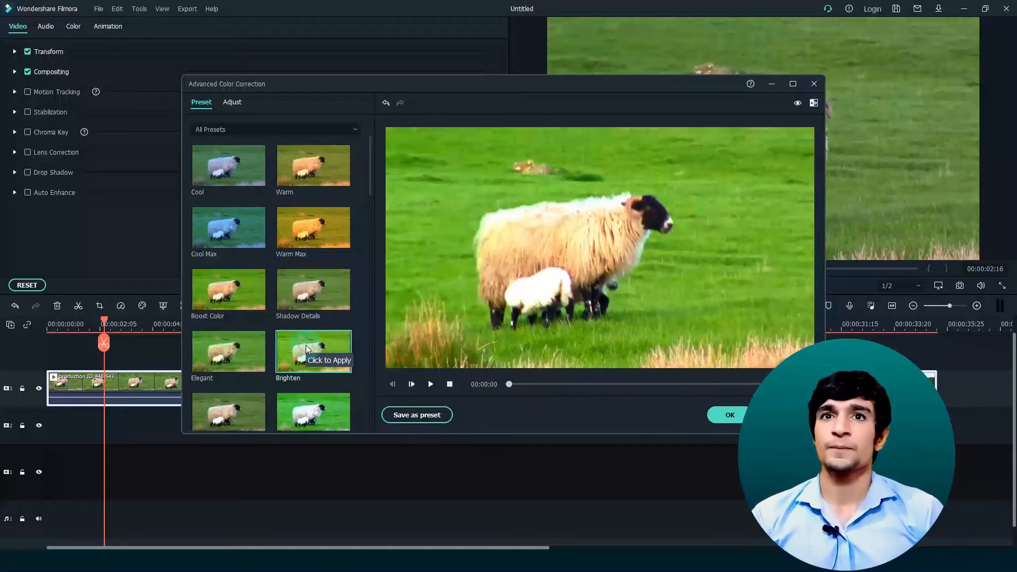
pyautogui.scroll(-3, 306, 345)
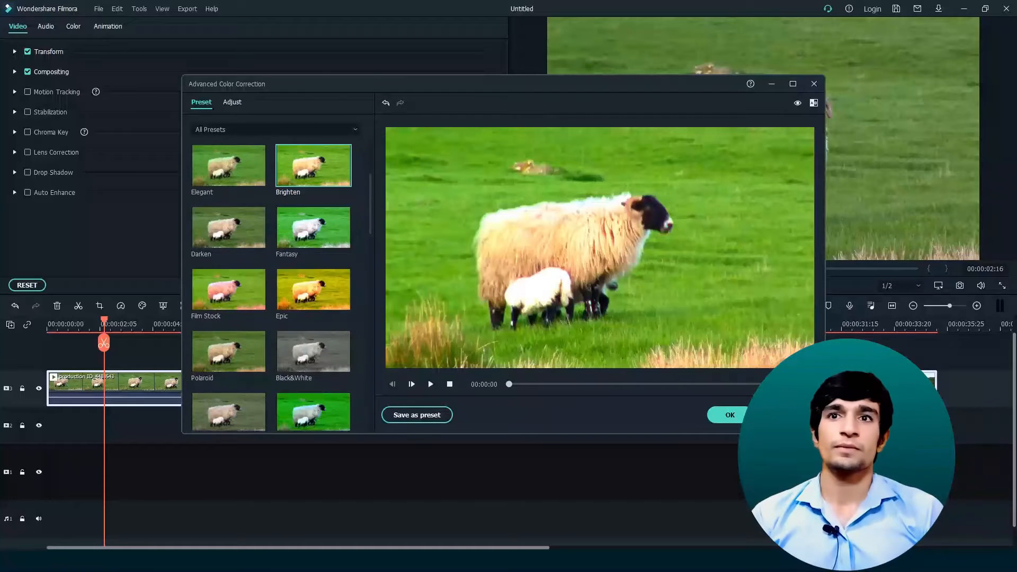
pyautogui.click(730, 413)
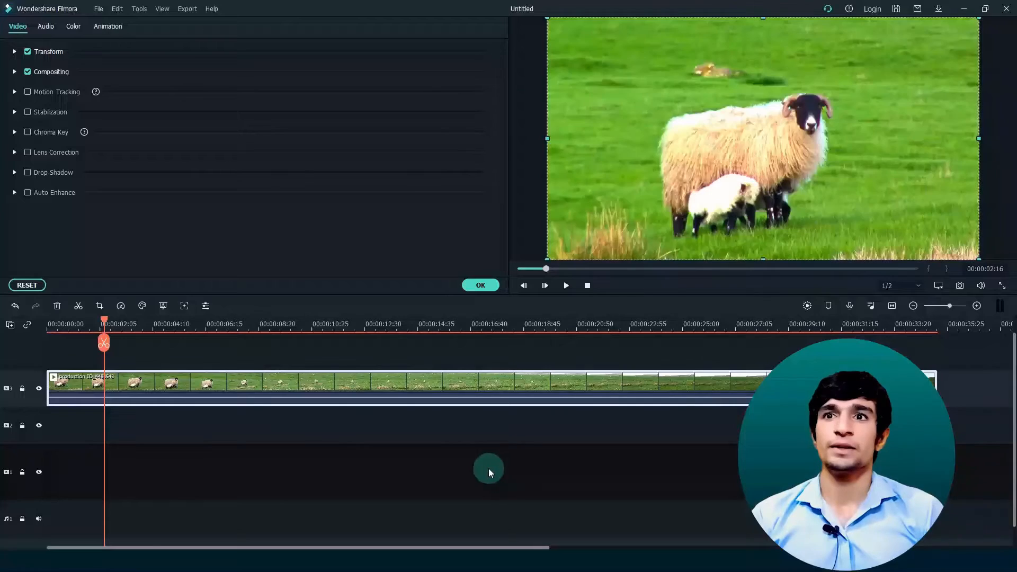
# Play the color-corrected sheep clip in the preview to check the Brighten look.
pyautogui.press('space')
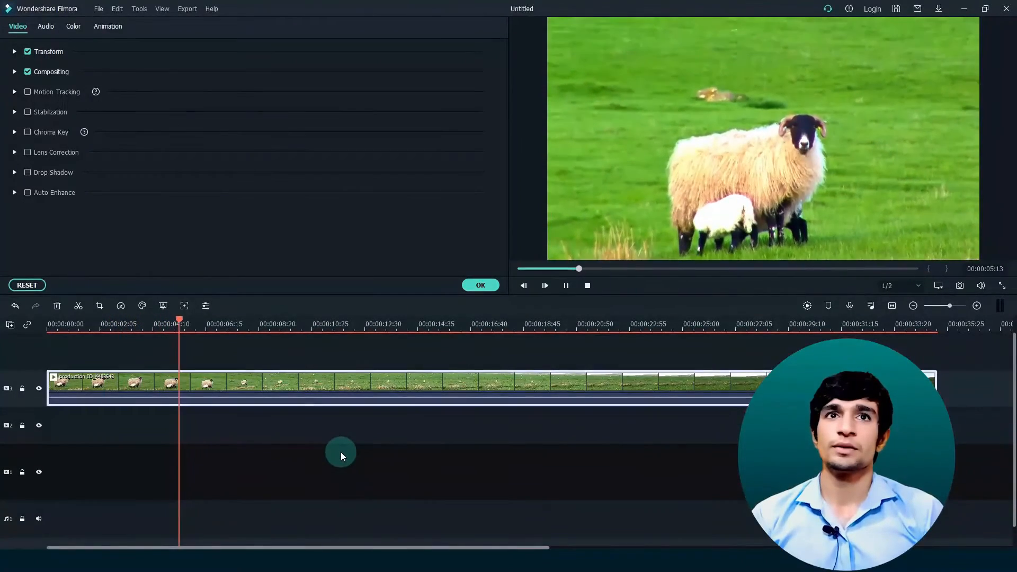
pyautogui.press('space')
pyautogui.press('space')
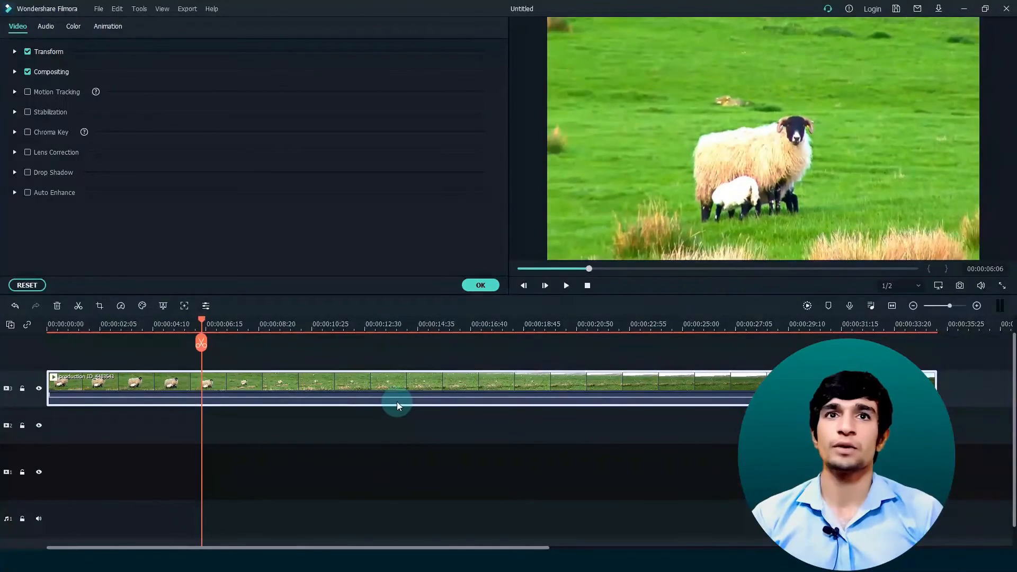
pyautogui.press('space')
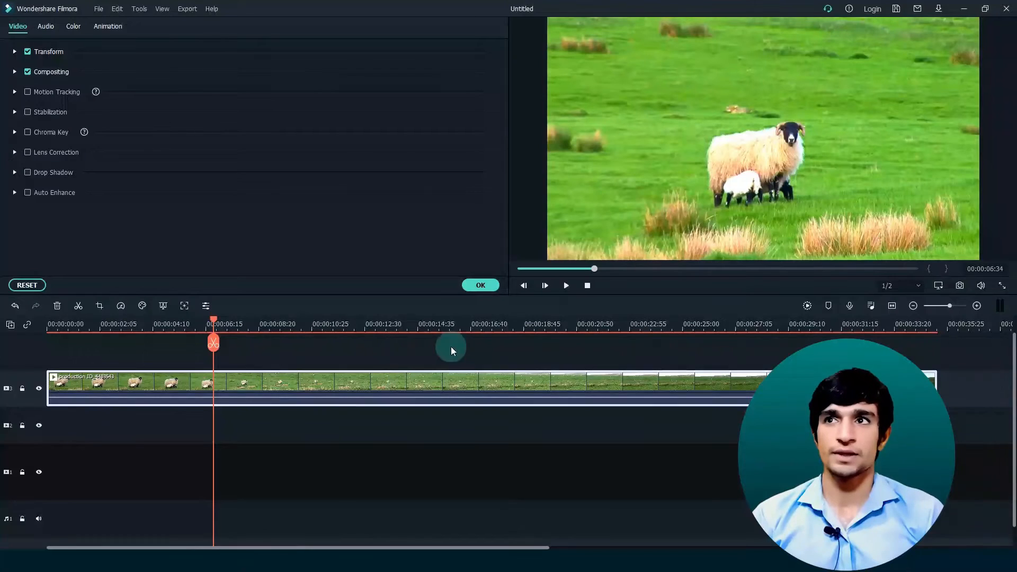
# Reopen the clip's Advanced Color Correction adjustments and set the Color Enhancement threshold to 17 and value to 1.
pyautogui.click(143, 307)
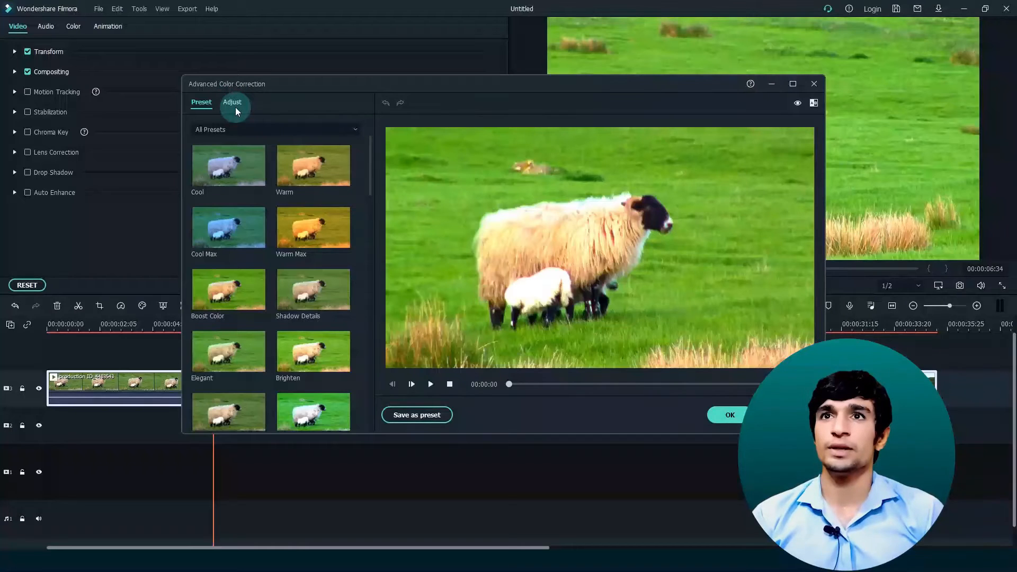
pyautogui.click(232, 103)
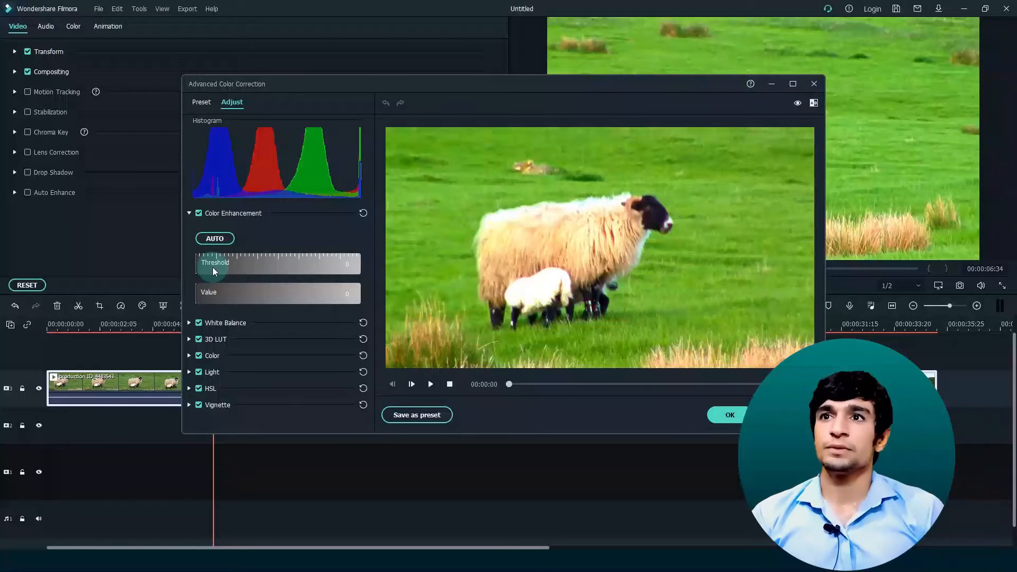
pyautogui.moveTo(204, 297)
pyautogui.mouseDown()
pyautogui.moveTo(233, 297)
pyautogui.moveTo(197, 294)
pyautogui.mouseUp()
pyautogui.click(228, 259)
pyautogui.moveTo(234, 261)
pyautogui.mouseDown()
pyautogui.moveTo(302, 259)
pyautogui.moveTo(224, 268)
pyautogui.mouseUp()
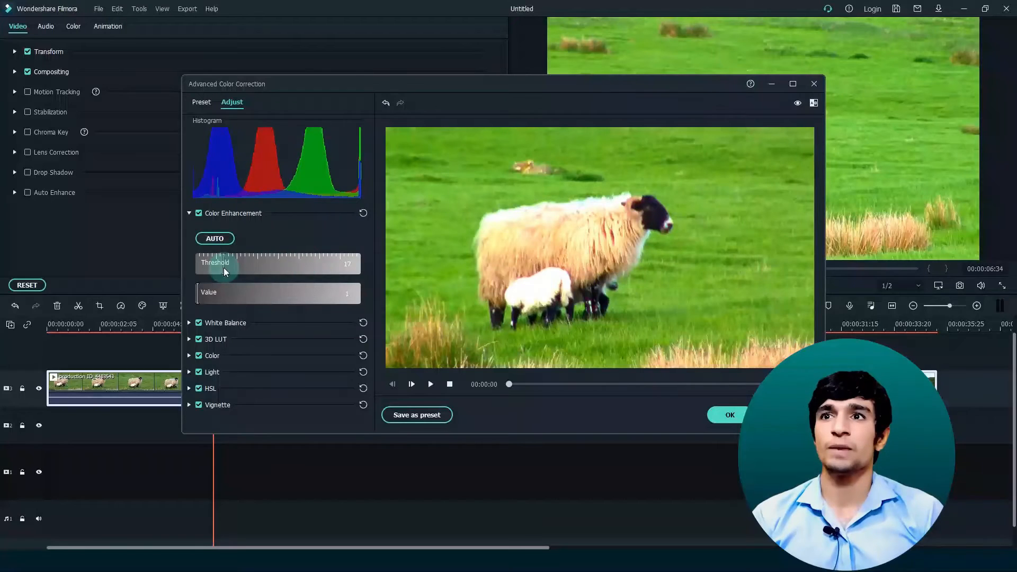
# Set the White Balance temperature of the sheep clip to -2.53.
pyautogui.click(189, 323)
pyautogui.moveTo(275, 351); pyautogui.dragTo(253, 354)
pyautogui.scroll(-1, 249, 354)
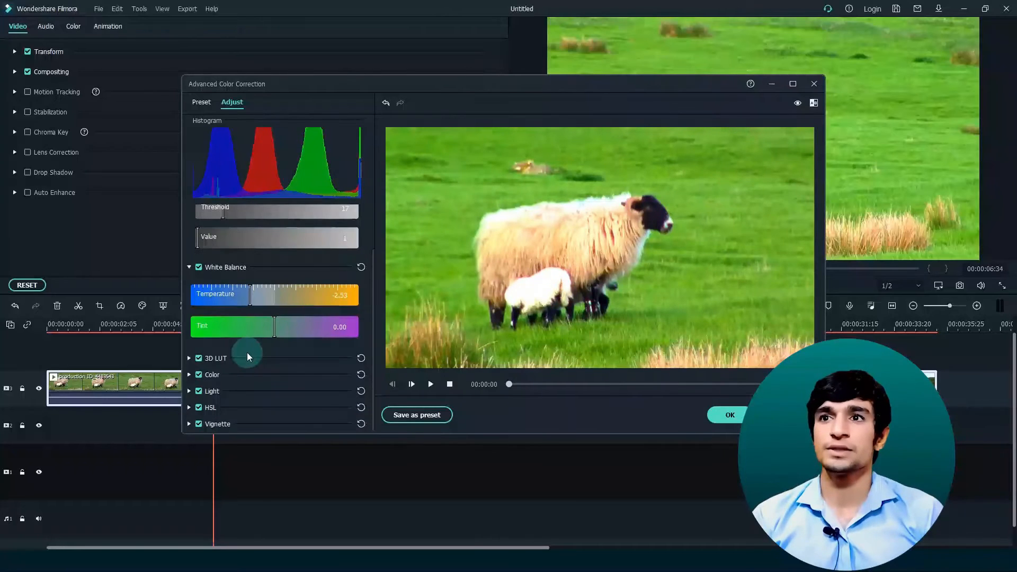
# Try the B&W Film 3D LUT on the sheep clip, and choose the Batman LUT instead.
pyautogui.click(190, 357)
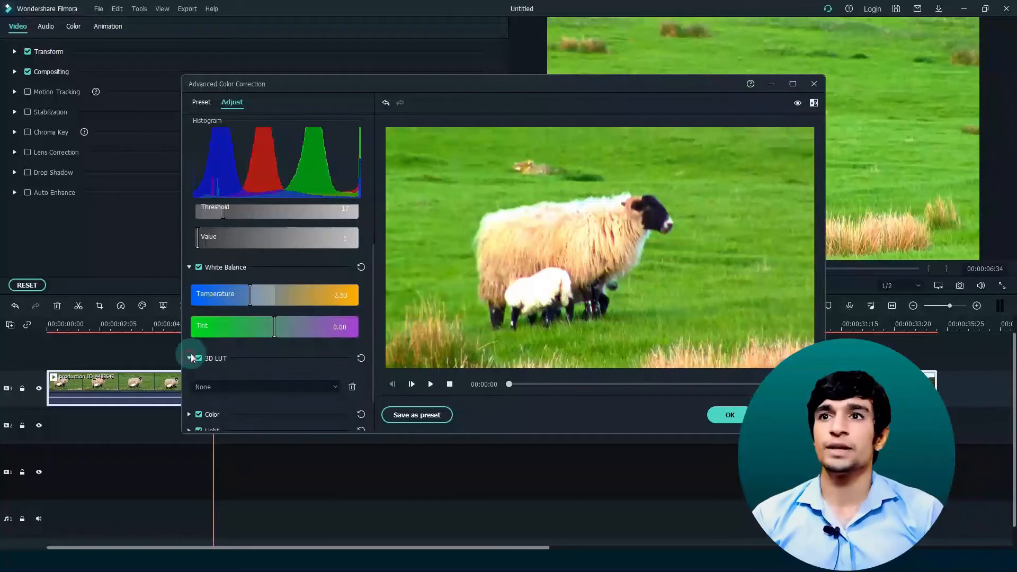
pyautogui.scroll(-1, 252, 357)
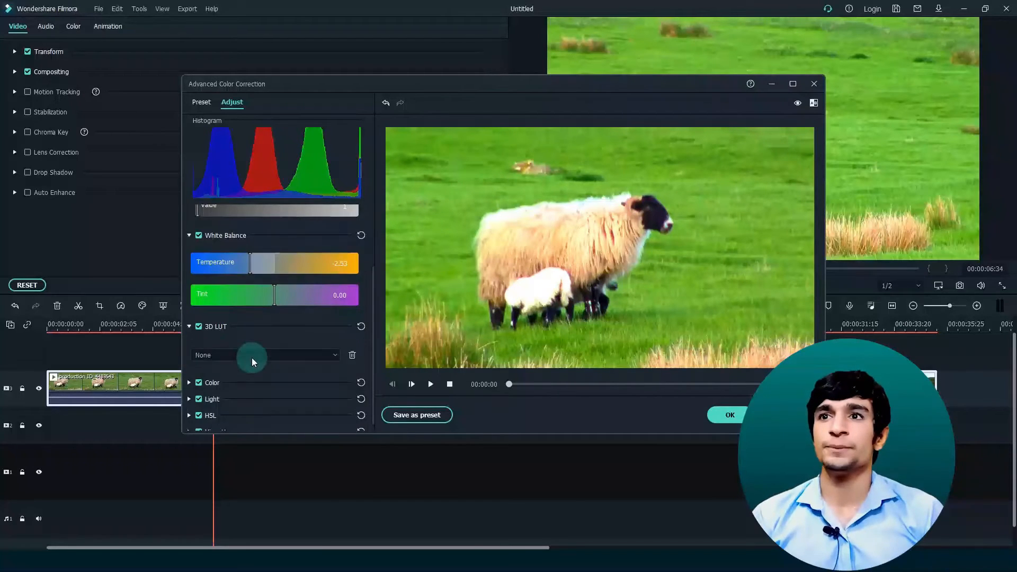
pyautogui.click(300, 355)
pyautogui.click(249, 429)
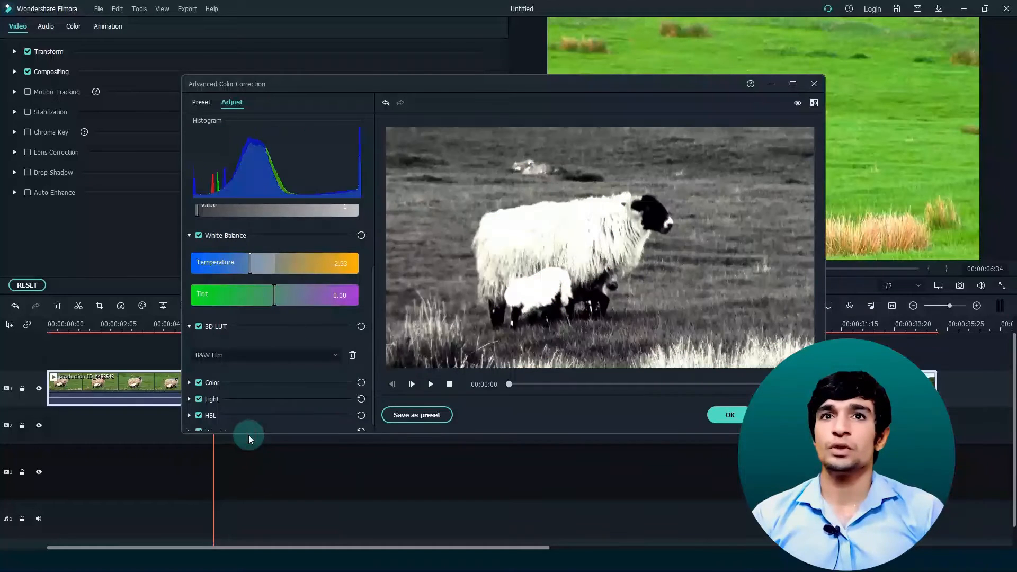
pyautogui.click(274, 355)
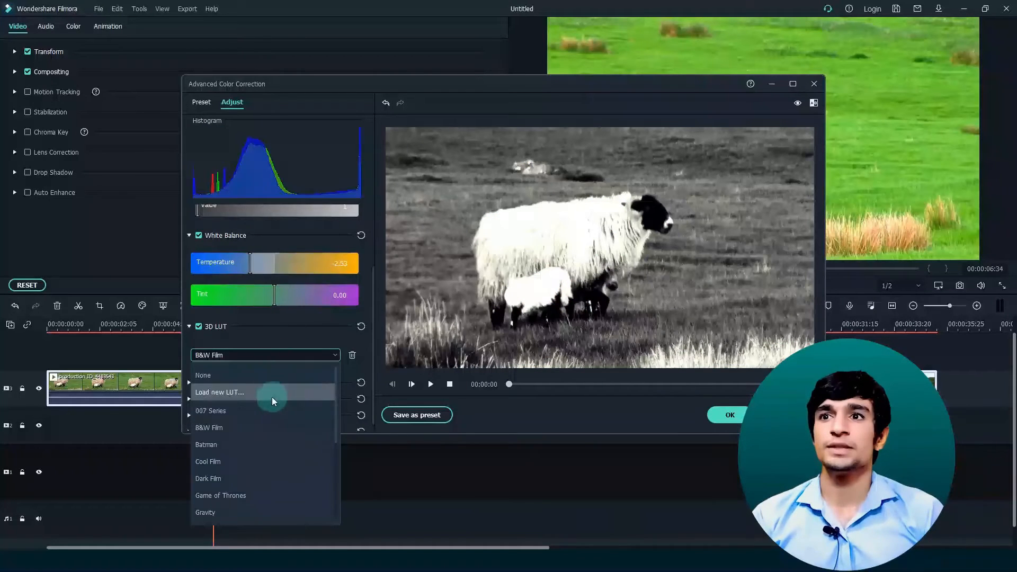
pyautogui.click(264, 436)
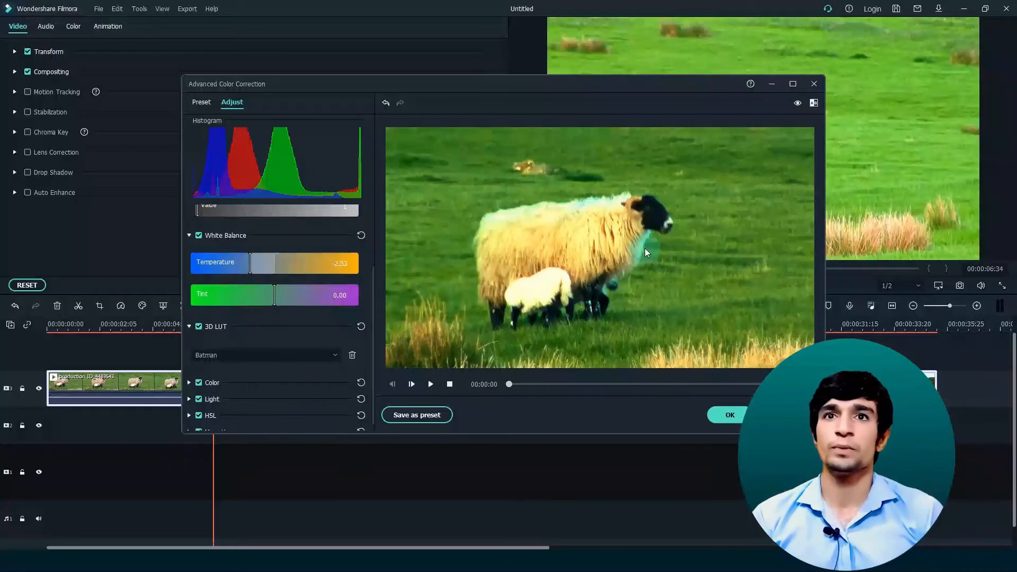
# Set the Color adjustments to Exposure 28, Brightness 7, Contrast 19 and Saturation -7.
pyautogui.click(186, 383)
pyautogui.scroll(-3, 269, 381)
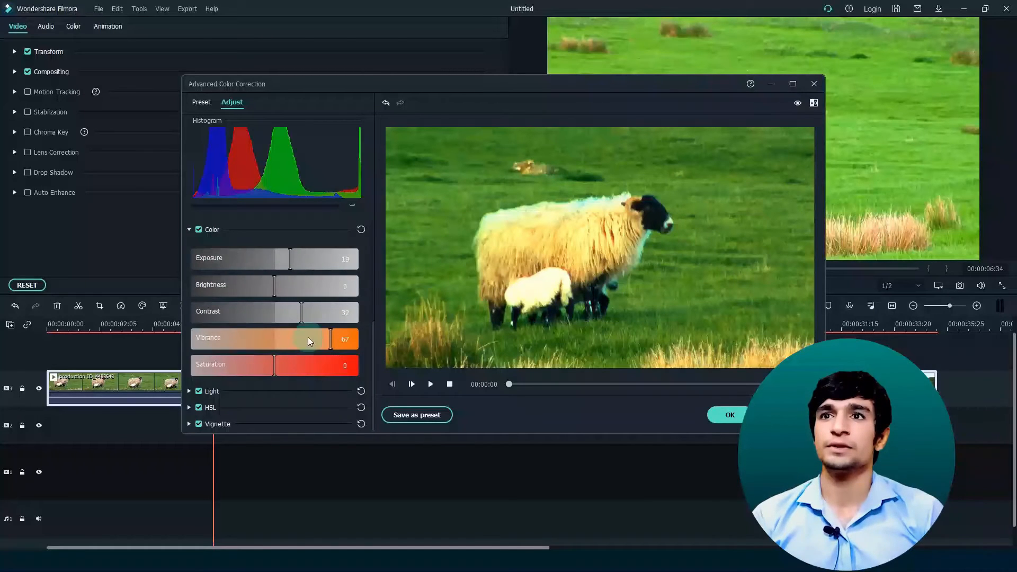
pyautogui.moveTo(285, 313); pyautogui.dragTo(298, 258)
pyautogui.moveTo(278, 321); pyautogui.dragTo(294, 316)
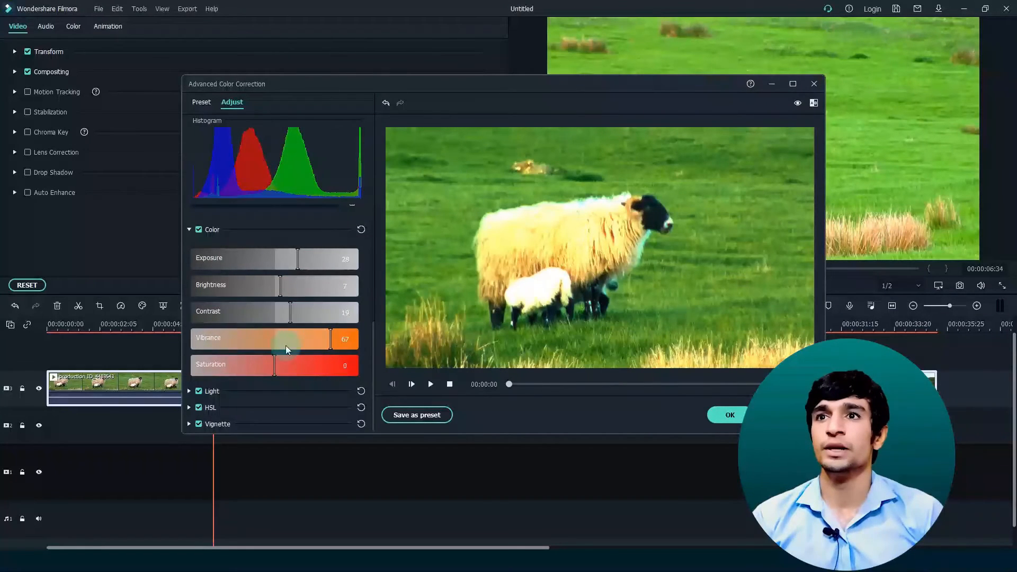
pyautogui.moveTo(271, 375)
pyautogui.mouseDown()
pyautogui.moveTo(311, 367)
pyautogui.moveTo(269, 370)
pyautogui.mouseUp()
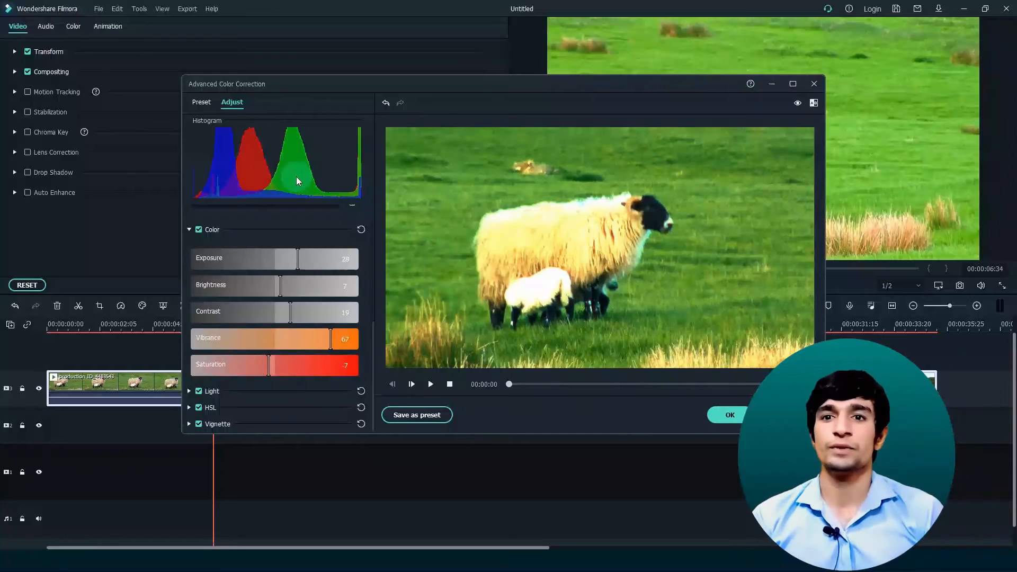
# Set the Light adjustments to Whites -4 and Blacks 16.
pyautogui.click(189, 391)
pyautogui.scroll(-5, 241, 384)
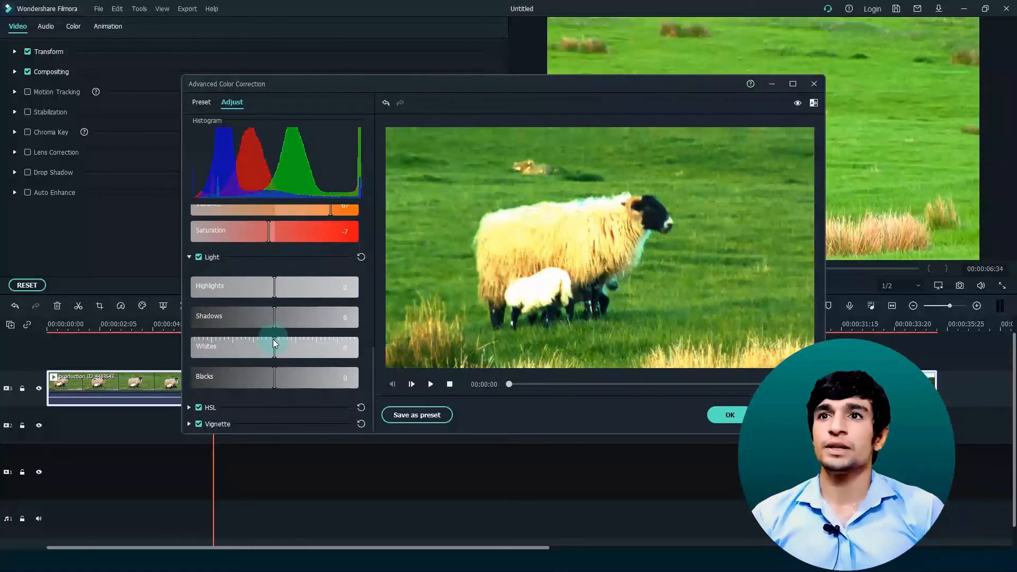
pyautogui.moveTo(273, 342); pyautogui.dragTo(289, 384)
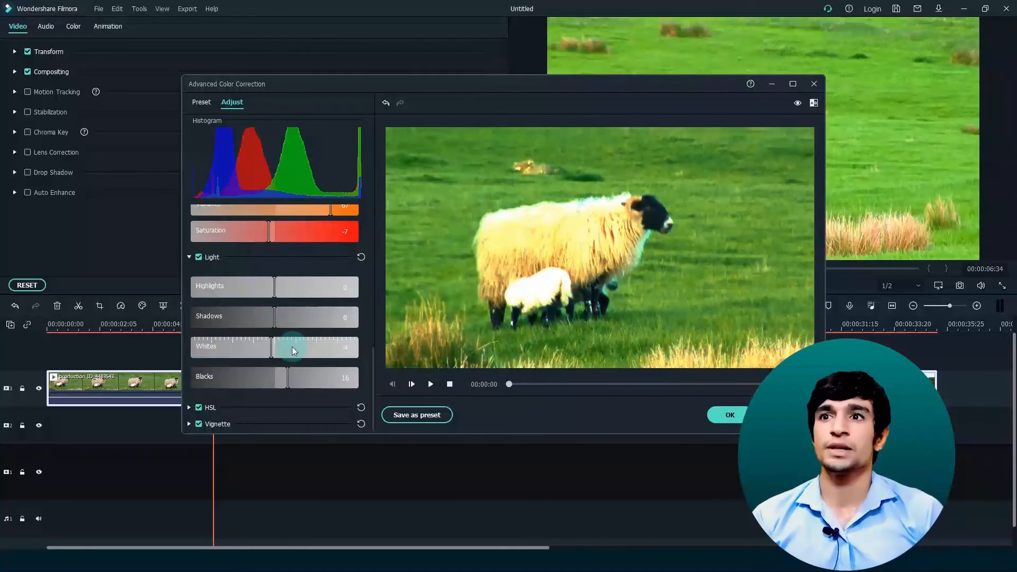
# Examine the HSL and Vignette adjustment options for the sheep clip and review the settings made above them.
pyautogui.click(188, 407)
pyautogui.scroll(-3, 225, 392)
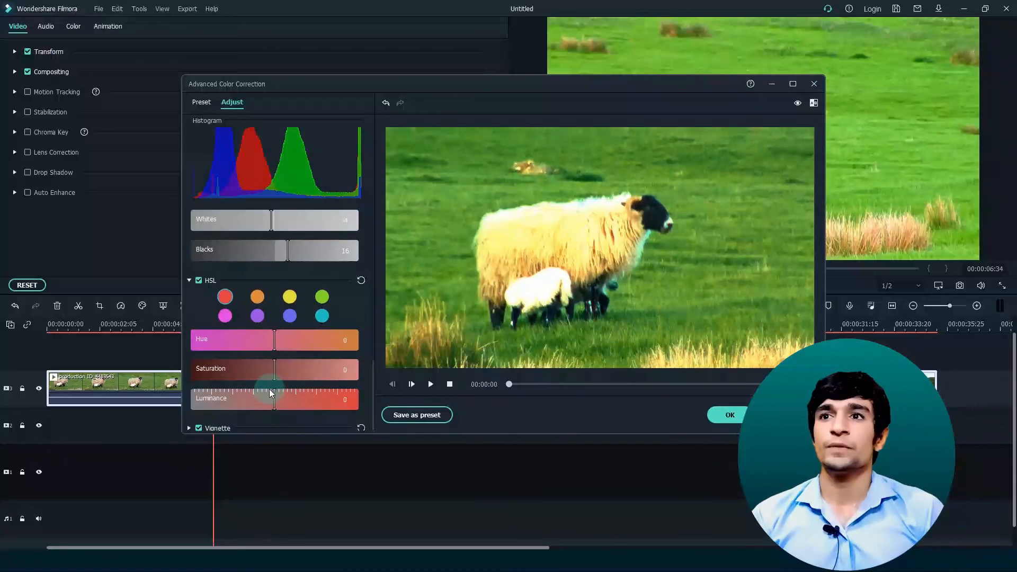
pyautogui.click(189, 424)
pyautogui.scroll(-3, 289, 364)
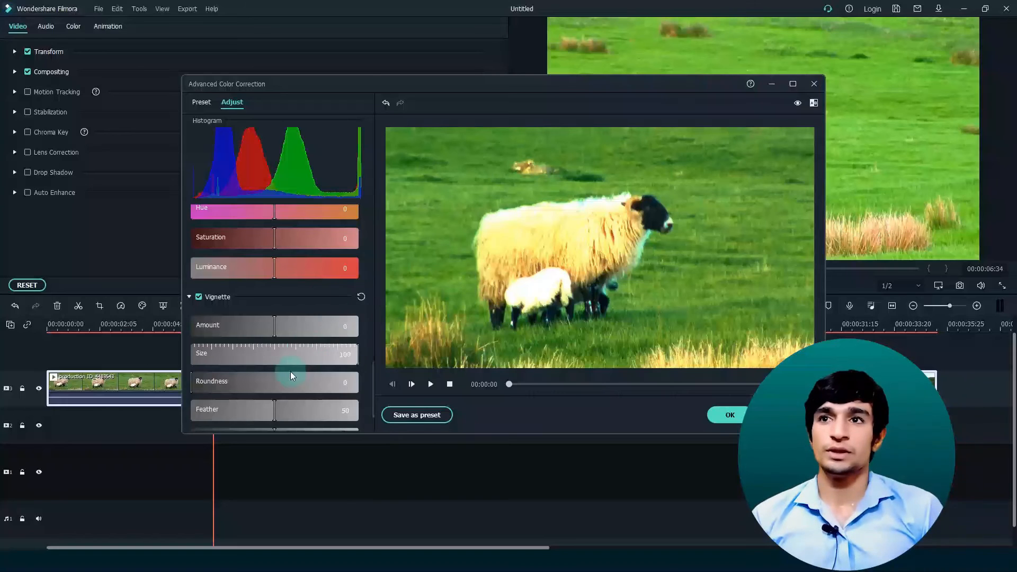
pyautogui.scroll(-1, 275, 331)
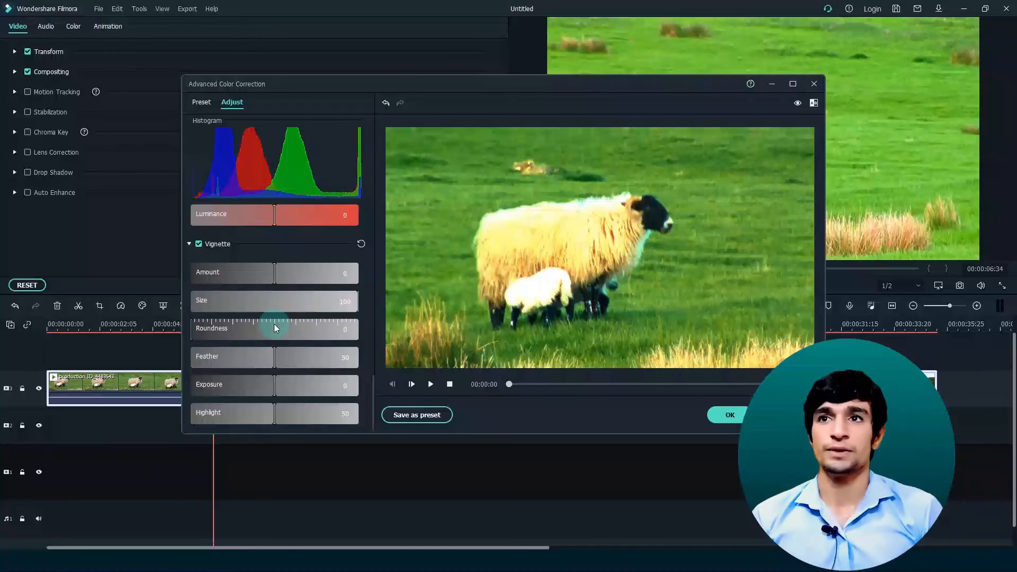
pyautogui.scroll(10, 275, 318)
pyautogui.scroll(5, 262, 265)
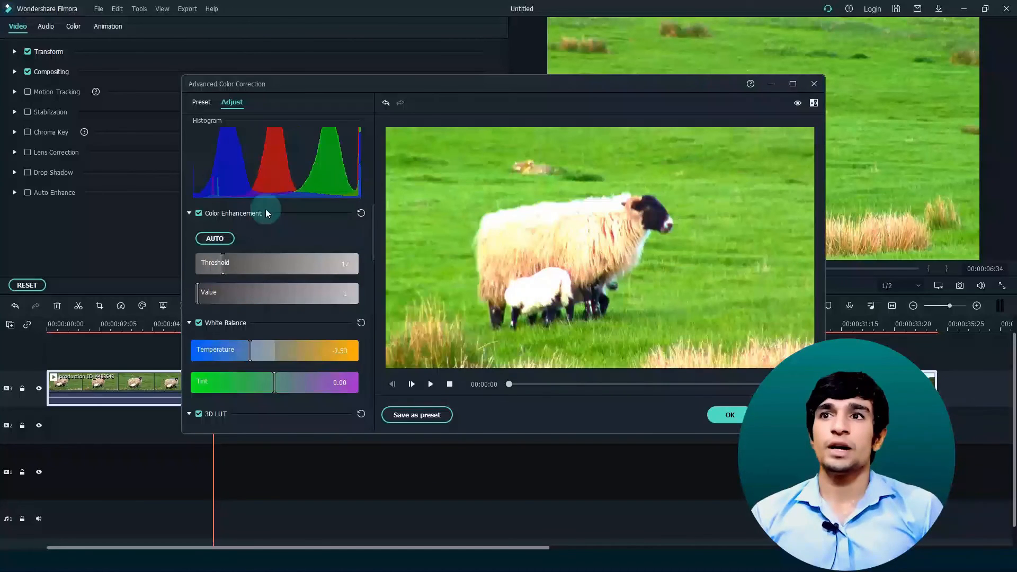
# Look through the color presets again, accept the custom color correction and close the clip's properties.
pyautogui.click(202, 102)
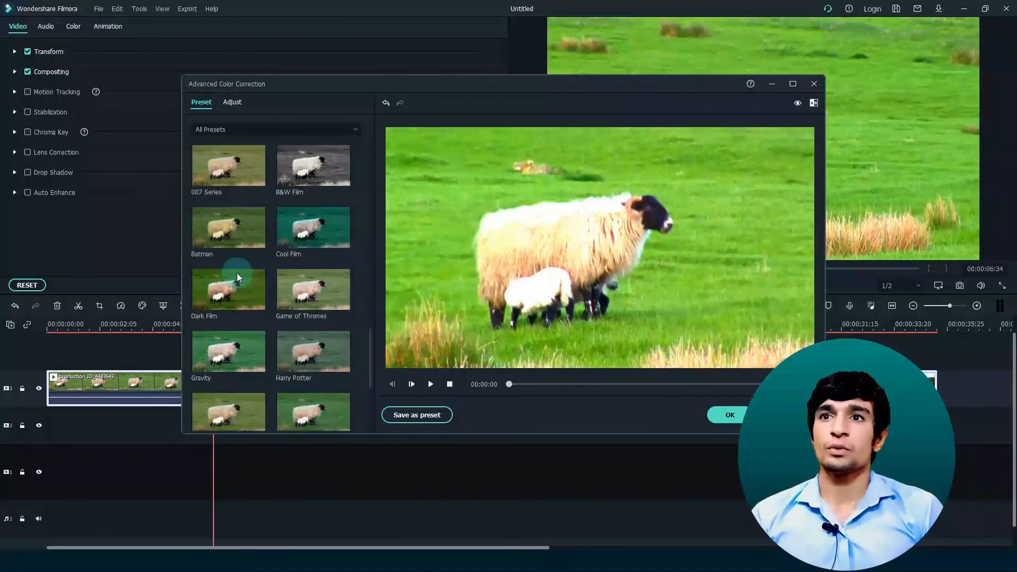
pyautogui.scroll(-2, 237, 273)
pyautogui.click(728, 415)
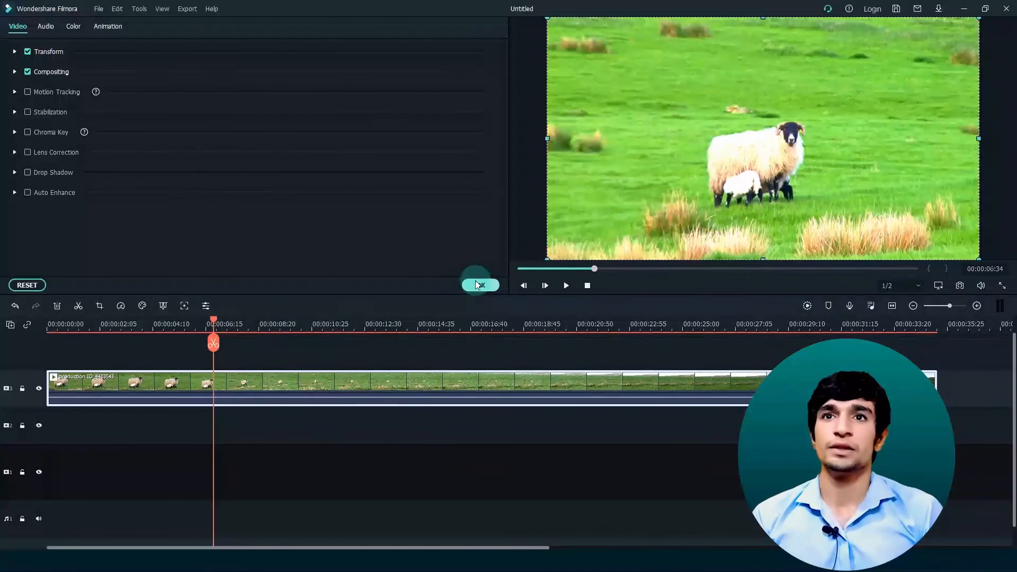
pyautogui.click(477, 285)
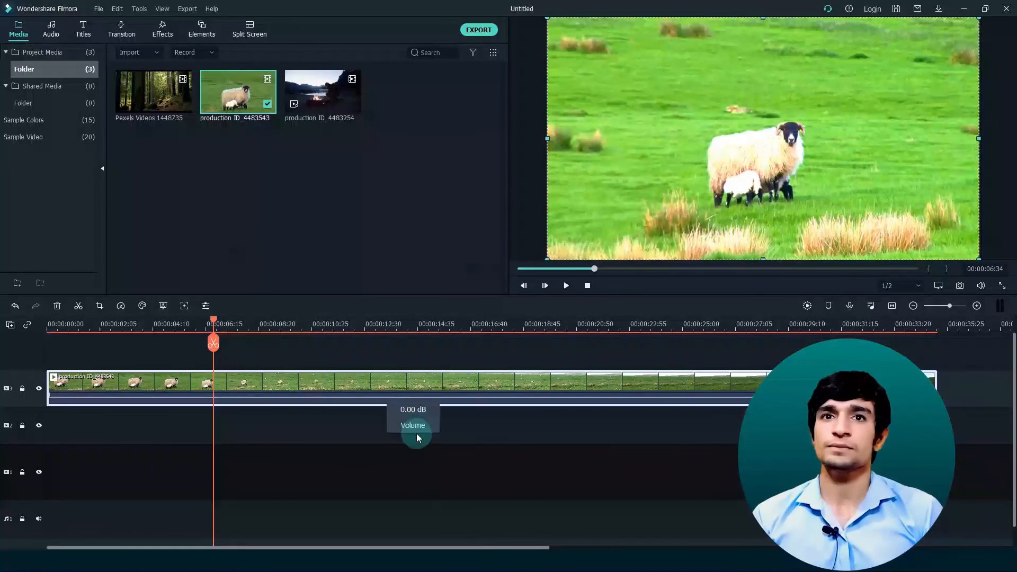